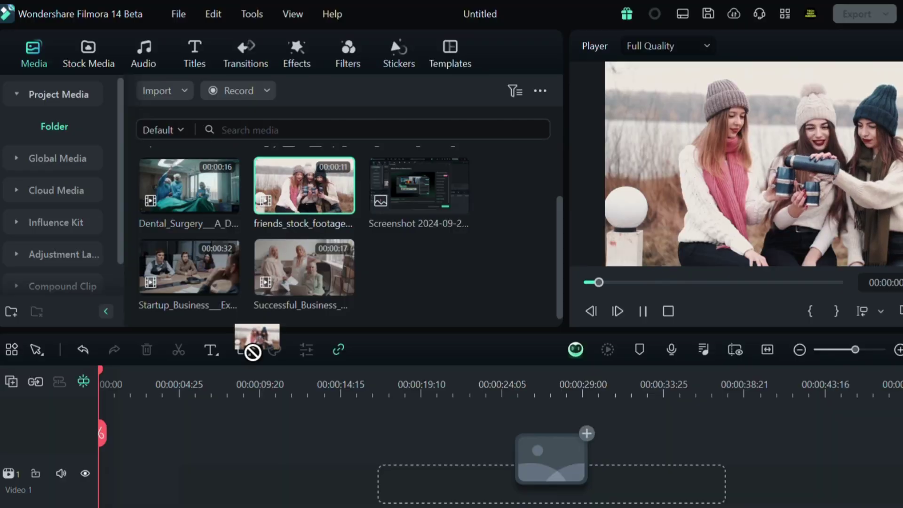
- Place the friends clip on the timeline and drag Body Effects > Face Mosaic > AI Classic Mosaic onto it
{"action": "left_click_drag", "start_coordinate": [254, 349], "coordinate": [101, 484]}
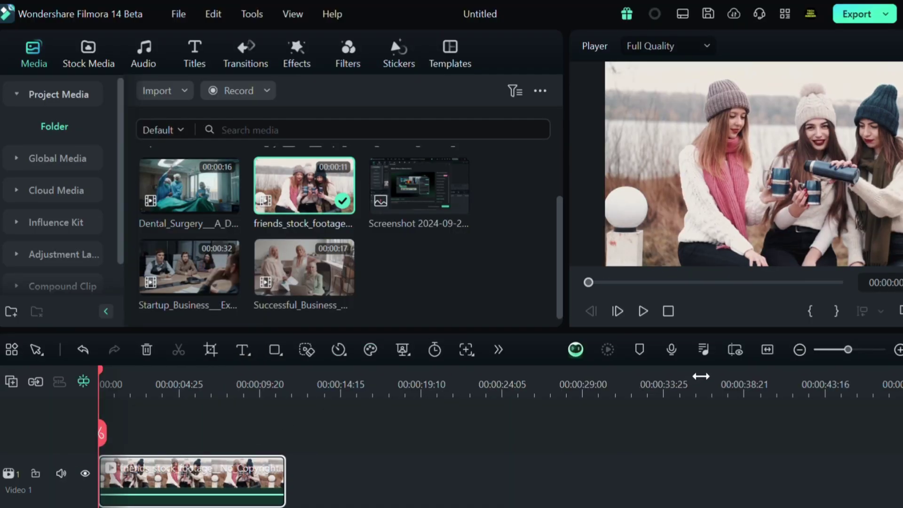
{"action": "left_click", "coordinate": [767, 349]}
{"action": "left_click", "coordinate": [297, 52]}
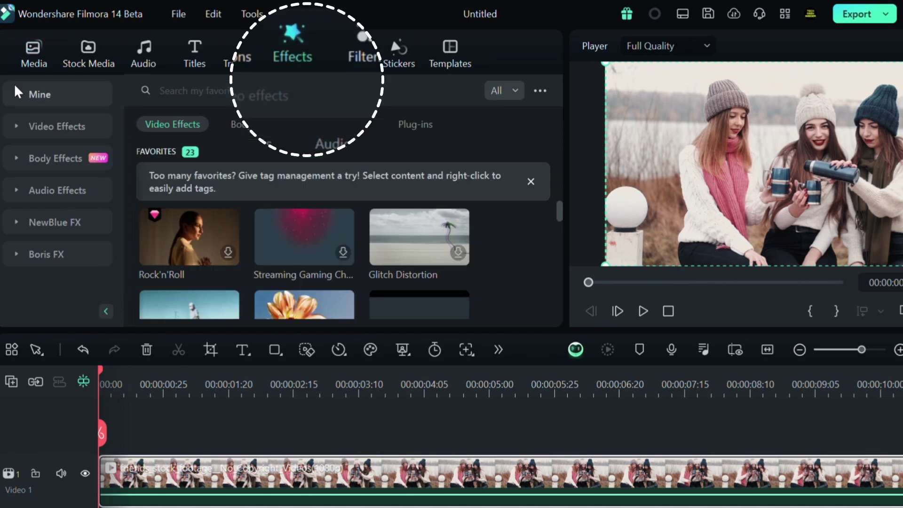
{"action": "left_click", "coordinate": [55, 157]}
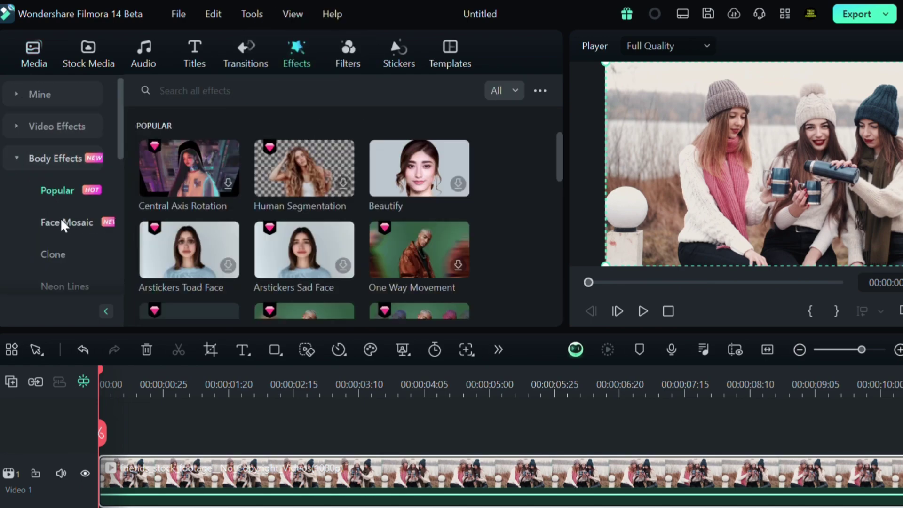
{"action": "left_click", "coordinate": [64, 223]}
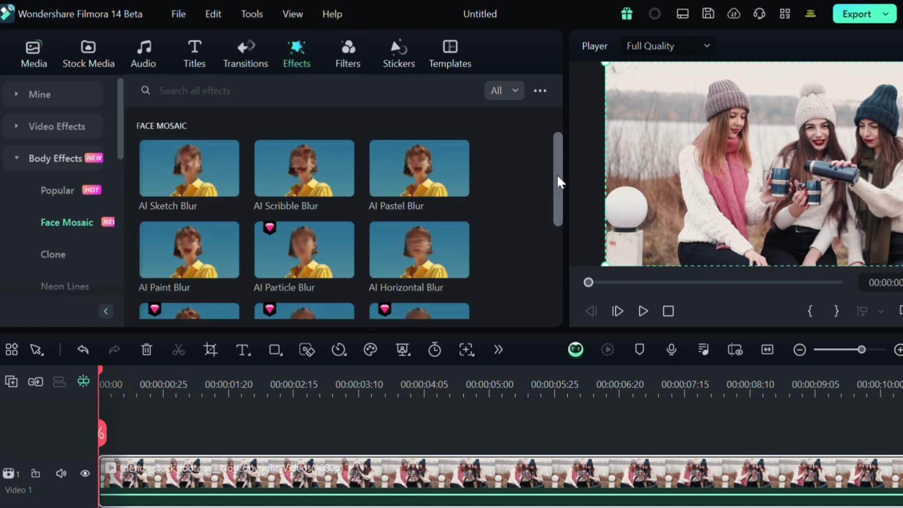
{"action": "left_click_drag", "start_coordinate": [560, 182], "coordinate": [568, 230]}
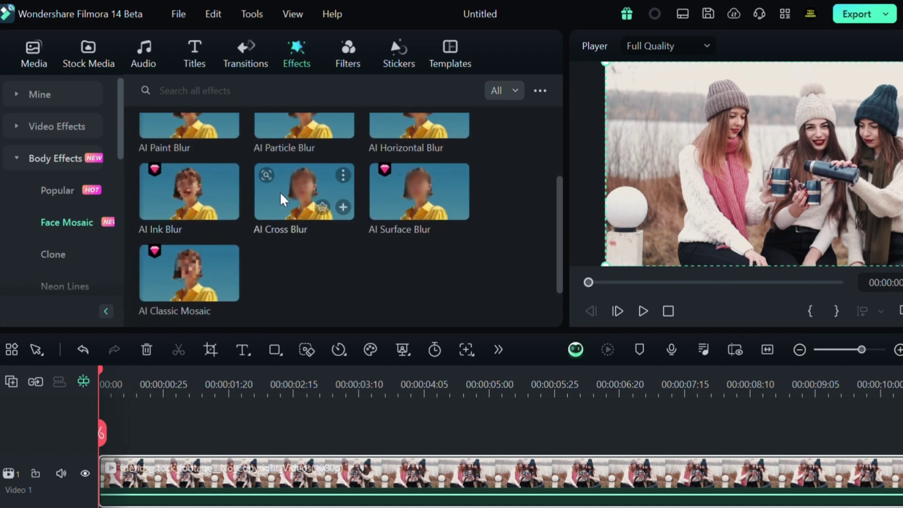
{"action": "left_click", "coordinate": [324, 217]}
{"action": "mouse_move", "coordinate": [206, 305]}
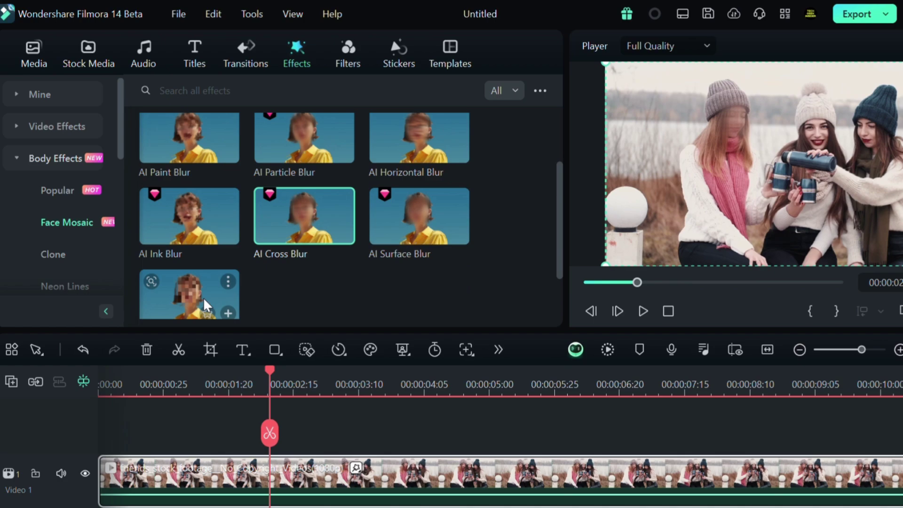
{"action": "left_click_drag", "start_coordinate": [205, 306], "coordinate": [174, 470]}
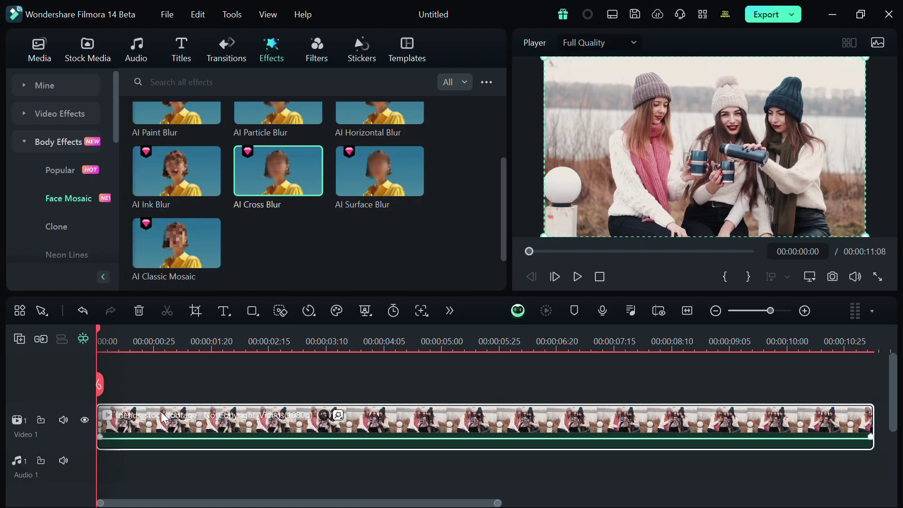
- In the clip's effect settings, tick only the middle girl's detected face so only she stays pixelated
{"action": "left_click", "coordinate": [169, 421]}
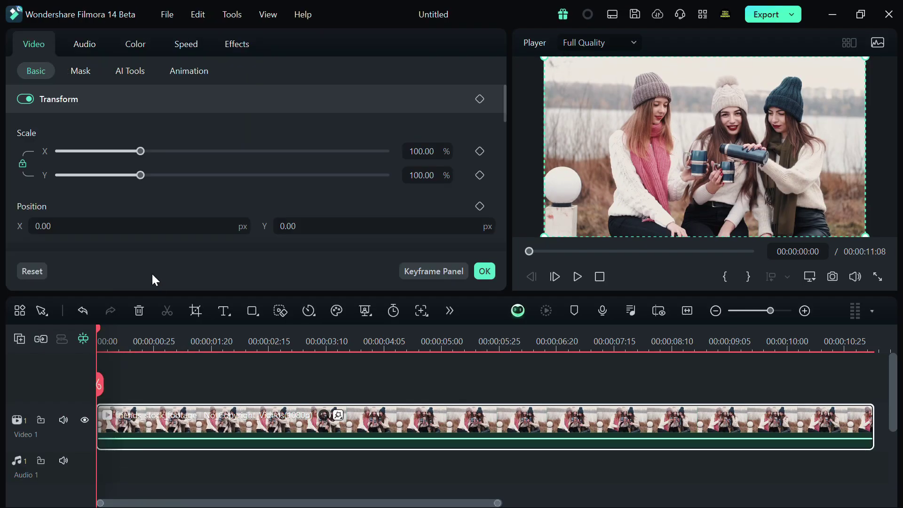
{"action": "left_click", "coordinate": [231, 41]}
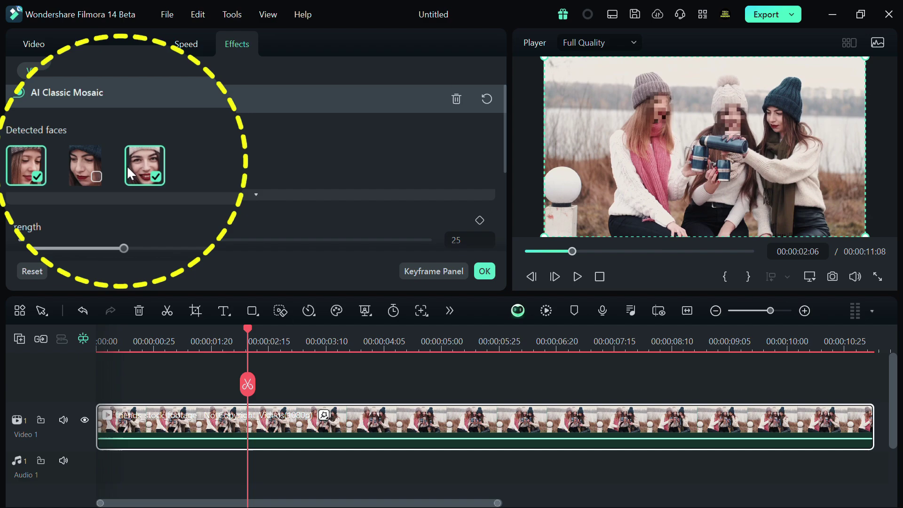
{"action": "left_click", "coordinate": [156, 171]}
{"action": "left_click", "coordinate": [27, 166]}
{"action": "left_click", "coordinate": [155, 176]}
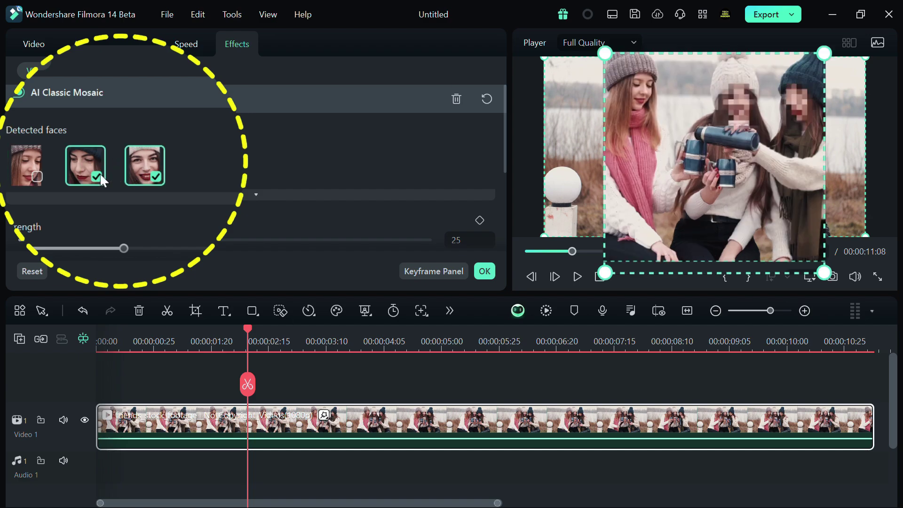
{"action": "left_click", "coordinate": [96, 175]}
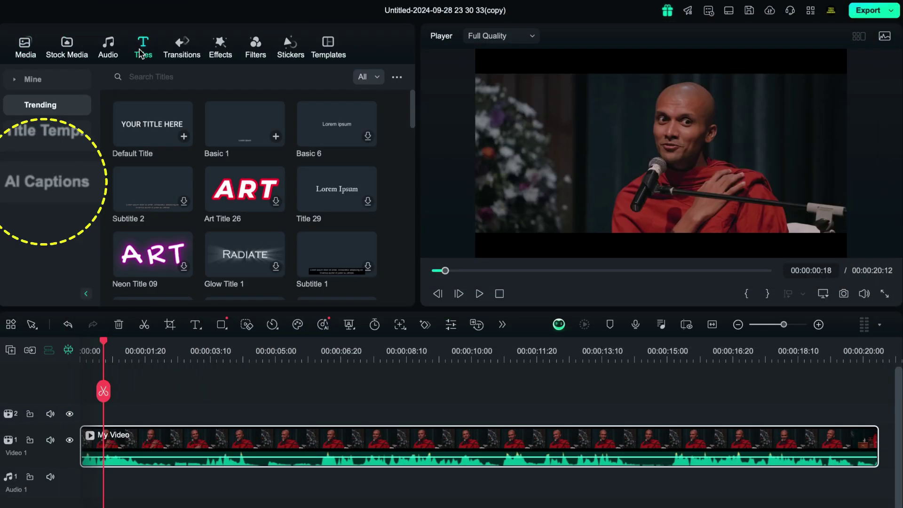
- Configure AI Translation from English (US) to Hindi (India) with Lip-sync turned on
{"action": "left_click", "coordinate": [55, 176]}
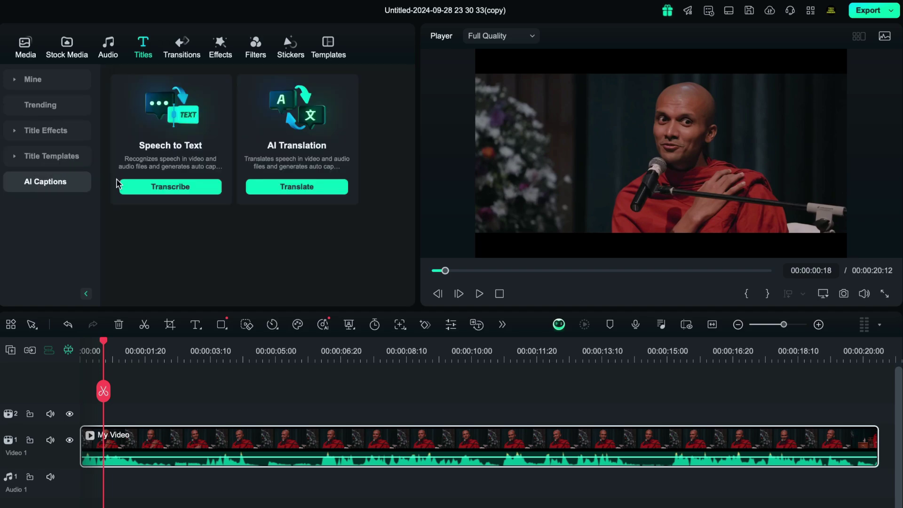
{"action": "left_click", "coordinate": [298, 190]}
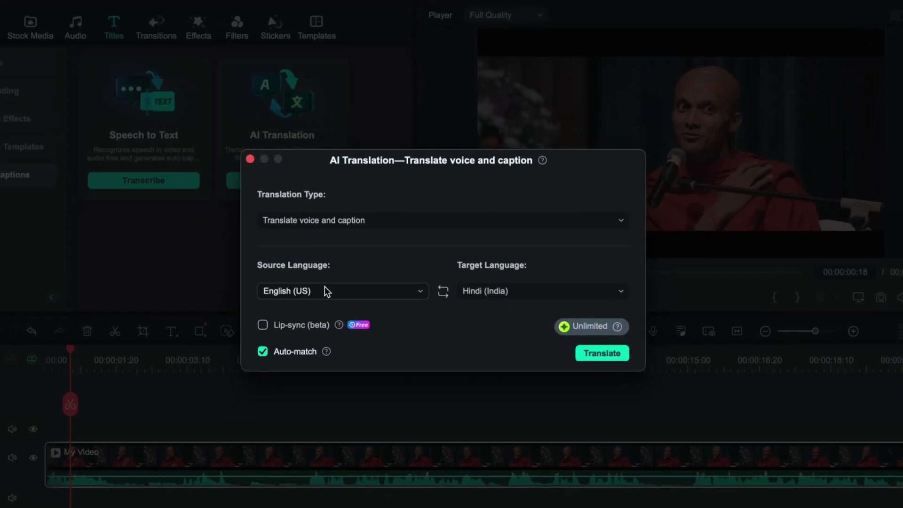
{"action": "left_click", "coordinate": [324, 291]}
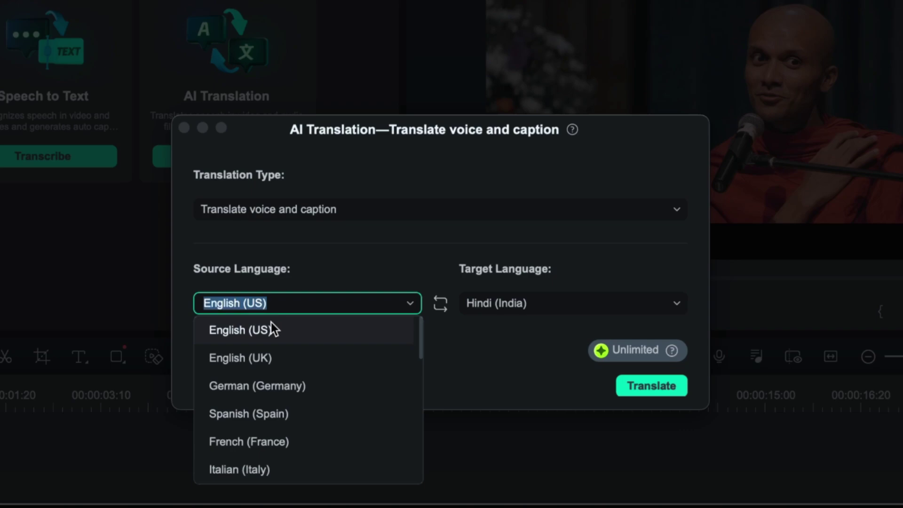
{"action": "left_click", "coordinate": [315, 305]}
{"action": "left_click", "coordinate": [505, 309]}
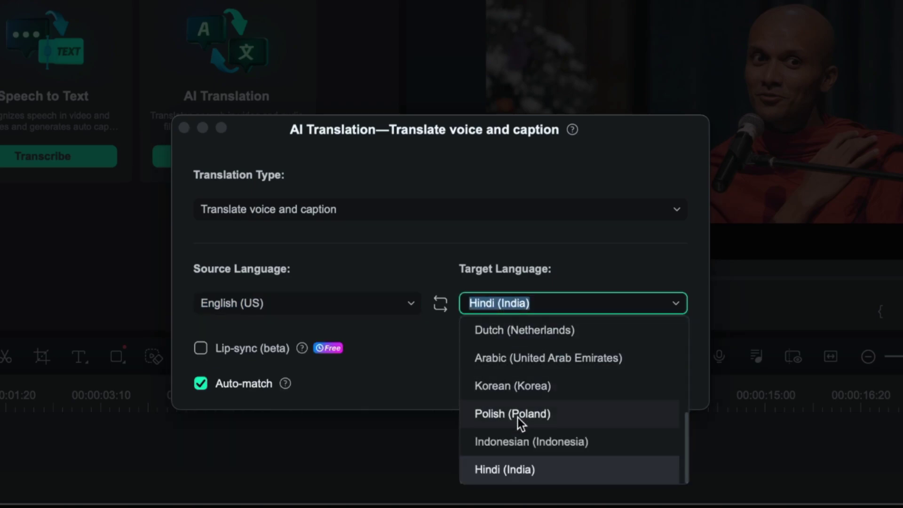
{"action": "left_click", "coordinate": [514, 466]}
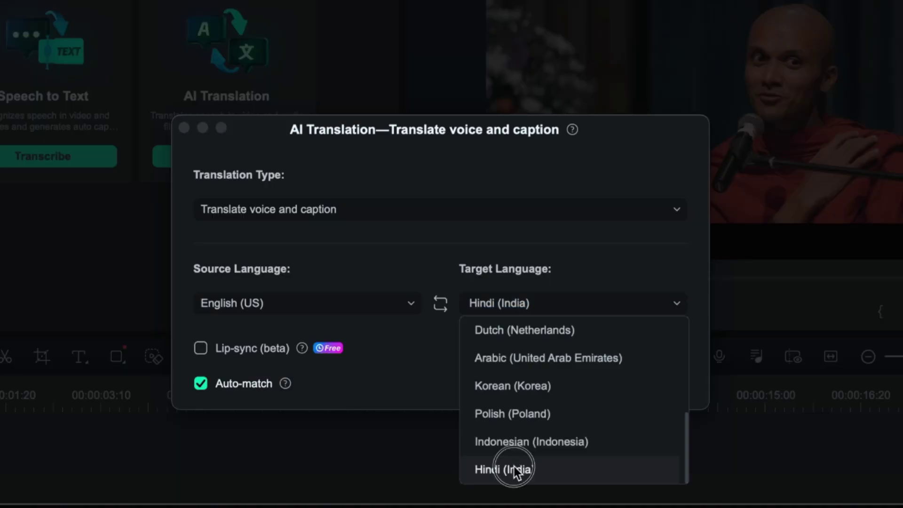
{"action": "left_click", "coordinate": [514, 466]}
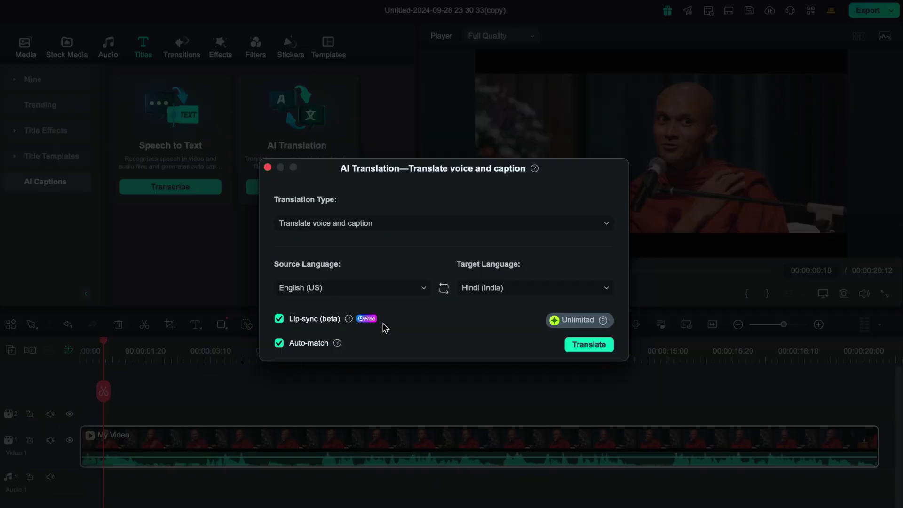
- Run the translation and close the services list once the job shows Completed
{"action": "left_click", "coordinate": [589, 344]}
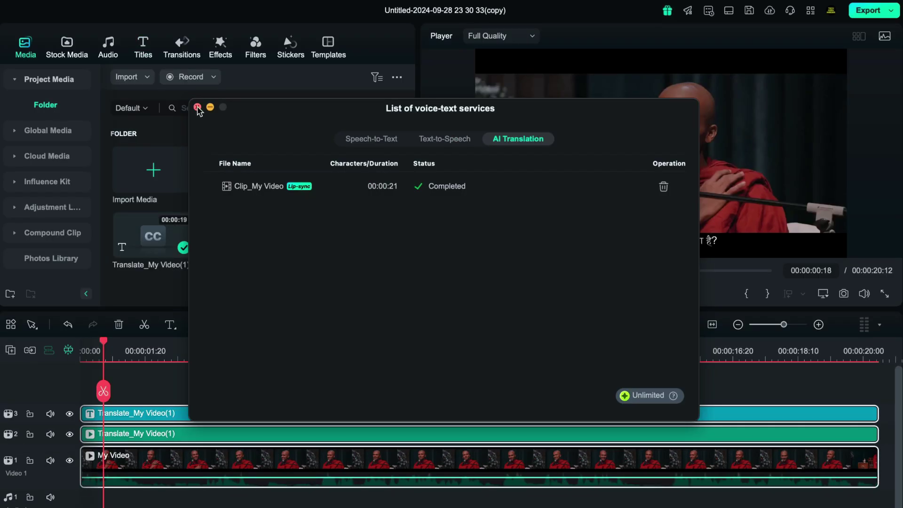
{"action": "left_click", "coordinate": [197, 107]}
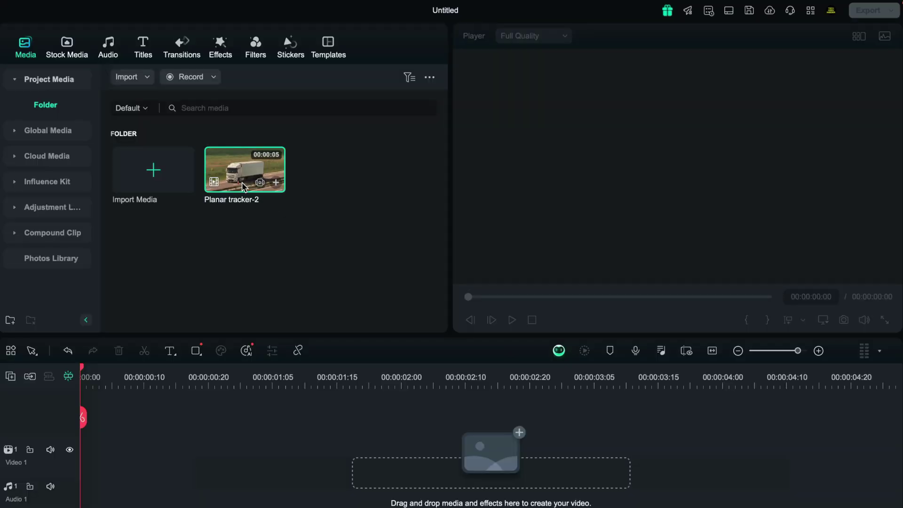
- Add Planar tracker-2 to the timeline, enable Planar Tracking under AI Tools, and choose Advanced
{"action": "left_click_drag", "start_coordinate": [226, 172], "coordinate": [82, 452]}
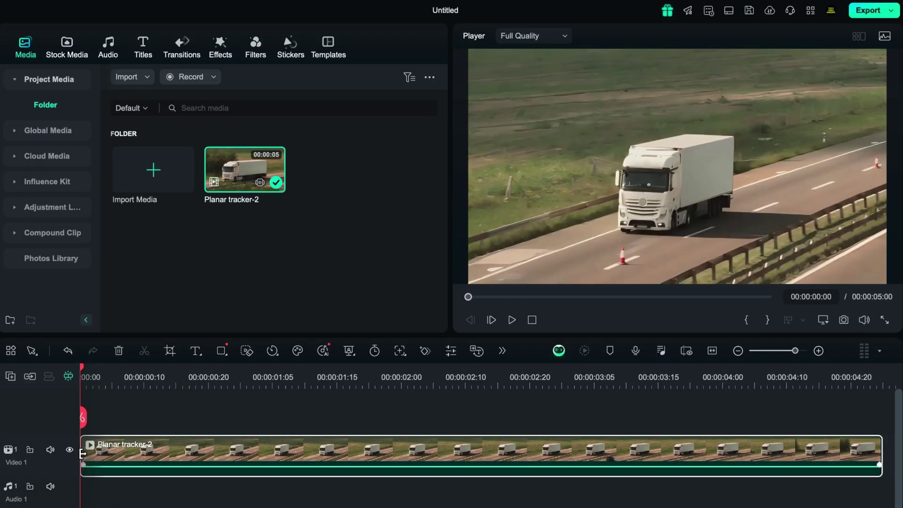
{"action": "left_click", "coordinate": [142, 456]}
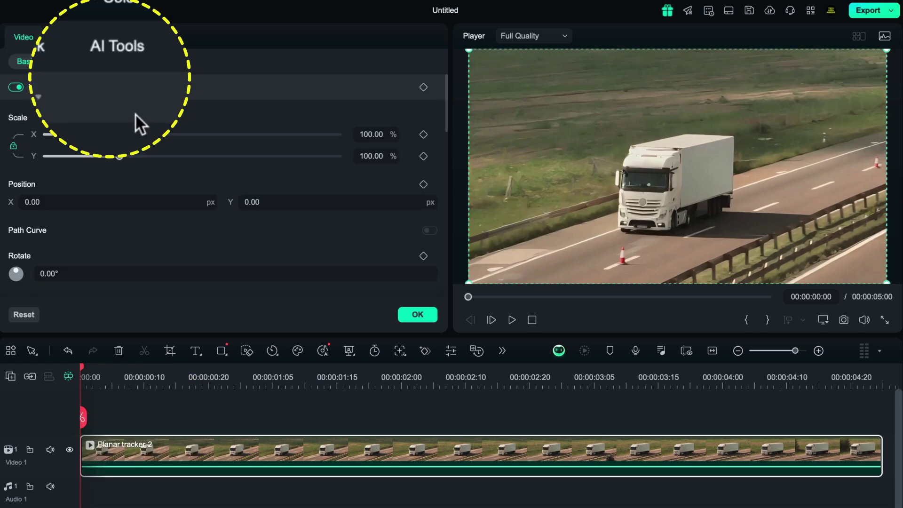
{"action": "left_click", "coordinate": [115, 62]}
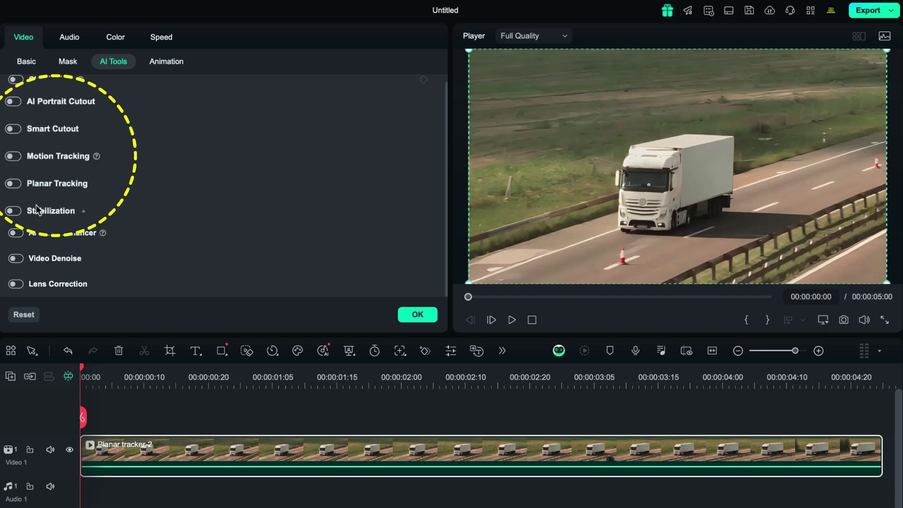
{"action": "left_click", "coordinate": [14, 185]}
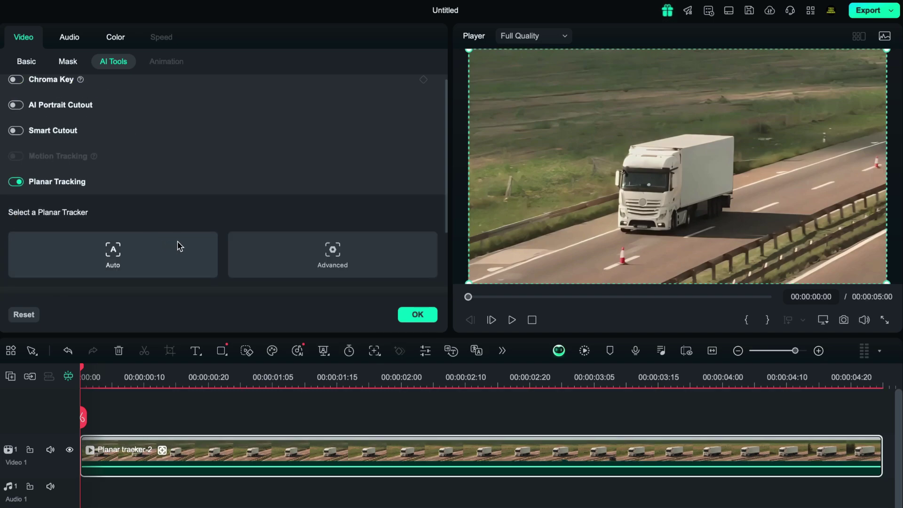
{"action": "scroll", "coordinate": [188, 242], "scroll_direction": "down", "scroll_amount": 3}
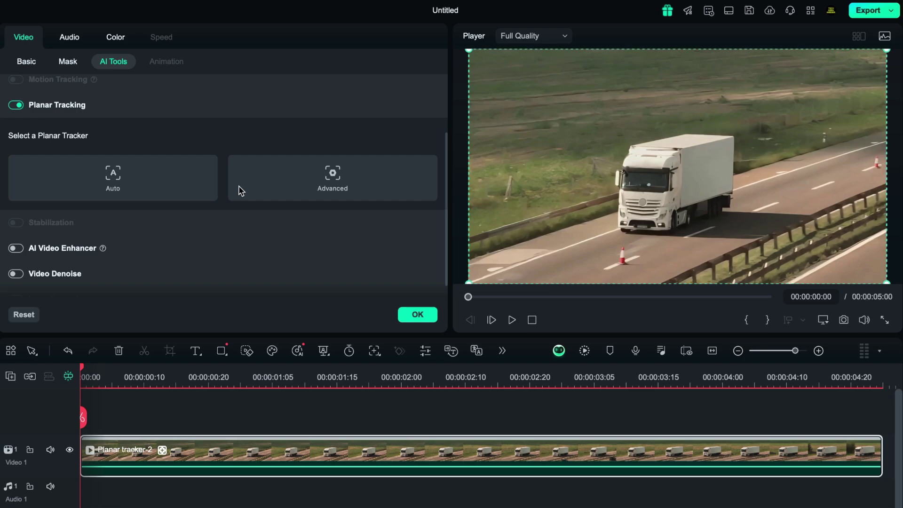
{"action": "left_click", "coordinate": [332, 177]}
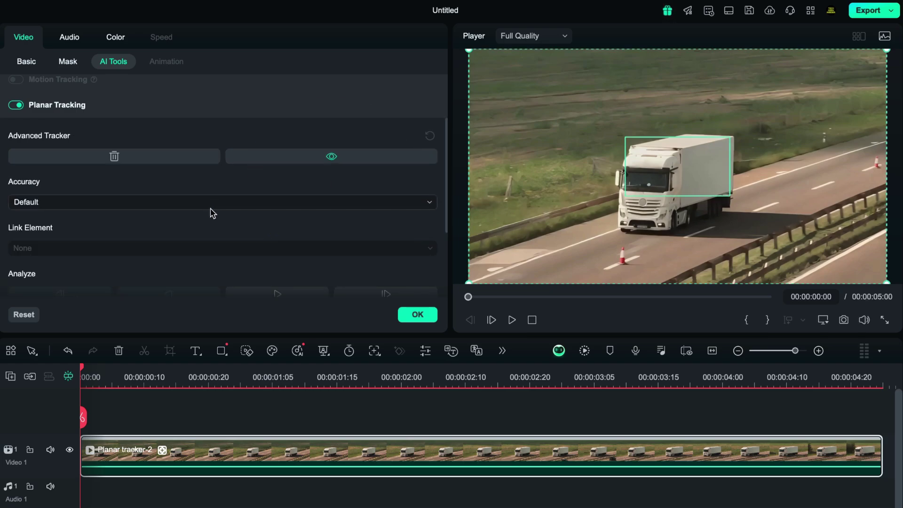
- Choose the tracking accuracy, fit the box corners to the trailer side, and analyse its motion
{"action": "left_click", "coordinate": [215, 202]}
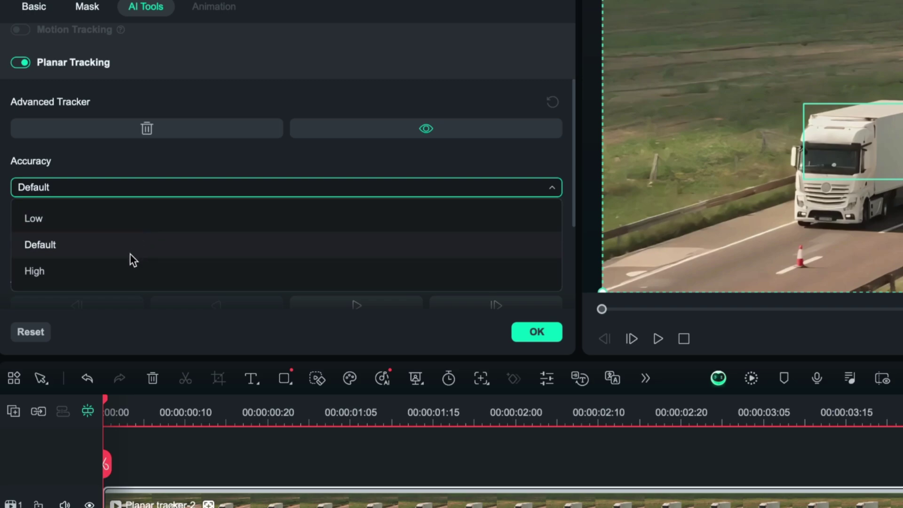
{"action": "left_click", "coordinate": [129, 256]}
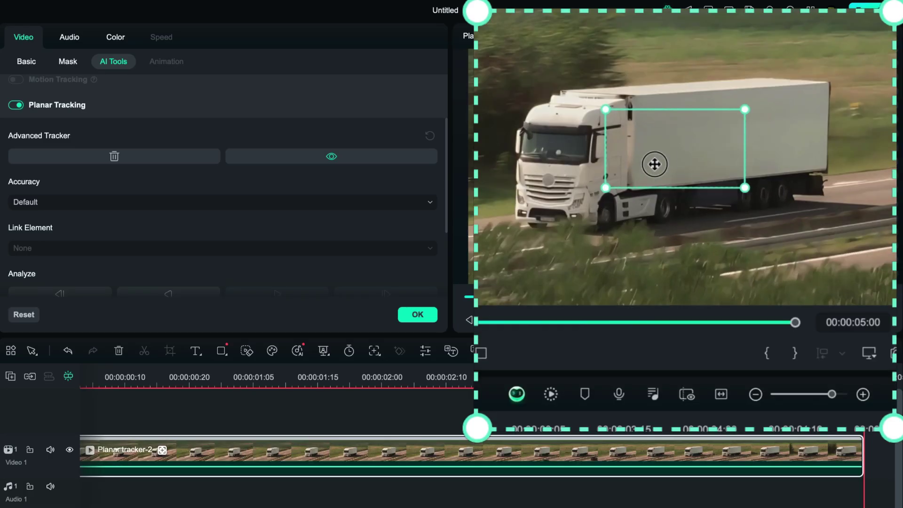
{"action": "left_click_drag", "start_coordinate": [662, 174], "coordinate": [690, 169]}
{"action": "left_click_drag", "start_coordinate": [756, 127], "coordinate": [770, 125]}
{"action": "left_click_drag", "start_coordinate": [797, 93], "coordinate": [827, 85]}
{"action": "left_click_drag", "start_coordinate": [778, 176], "coordinate": [826, 167]}
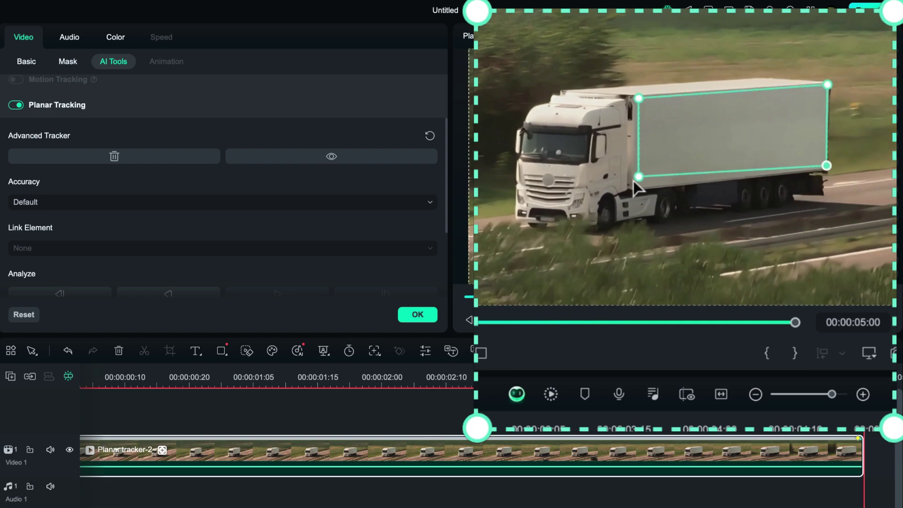
{"action": "left_click_drag", "start_coordinate": [638, 177], "coordinate": [638, 184]}
{"action": "left_click_drag", "start_coordinate": [640, 100], "coordinate": [640, 100]}
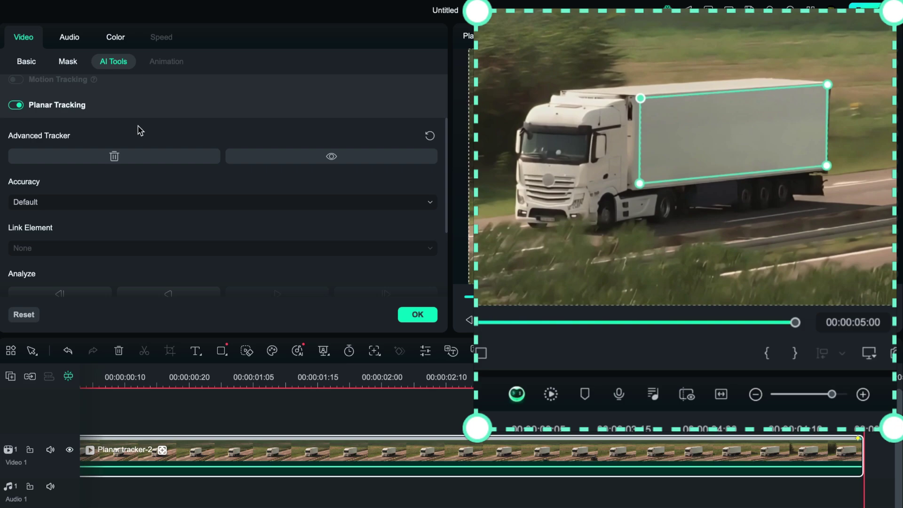
{"action": "scroll", "coordinate": [273, 224], "scroll_direction": "down", "scroll_amount": 3}
{"action": "left_click", "coordinate": [182, 212]}
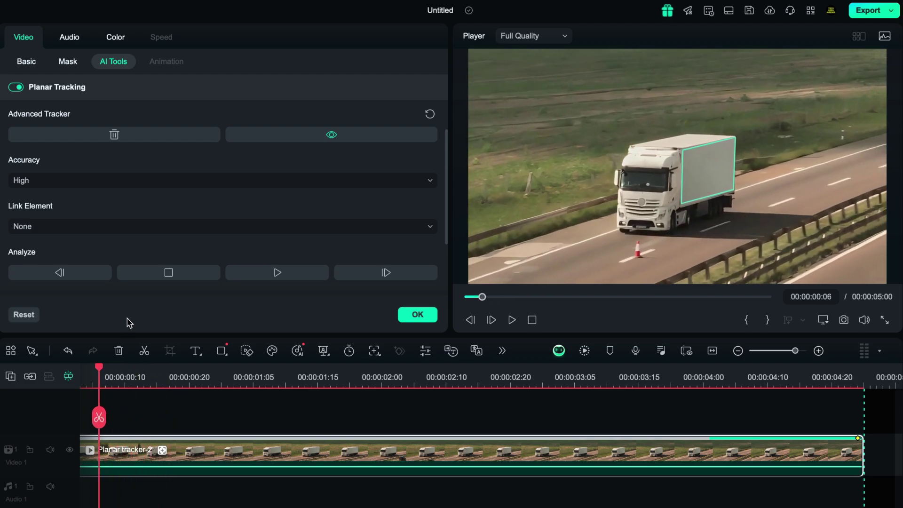
- Link ravi-sanker-coke-land.jpg from the computer to the tracked trailer area and preview playback
{"action": "scroll", "coordinate": [100, 217], "scroll_direction": "down", "scroll_amount": 2}
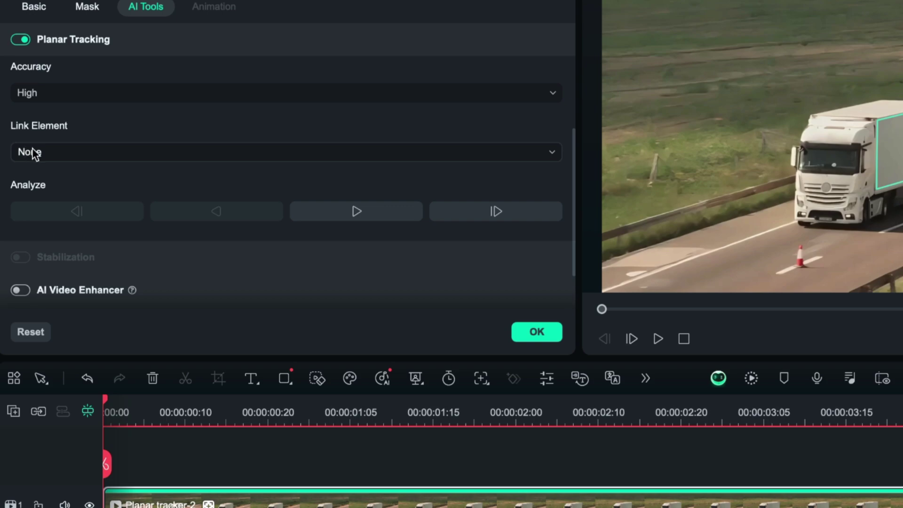
{"action": "left_click", "coordinate": [34, 153]}
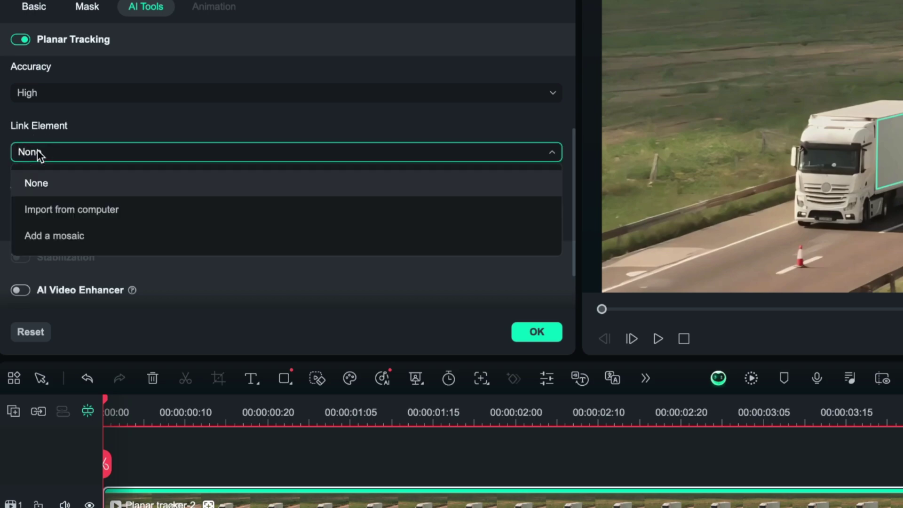
{"action": "left_click", "coordinate": [108, 210]}
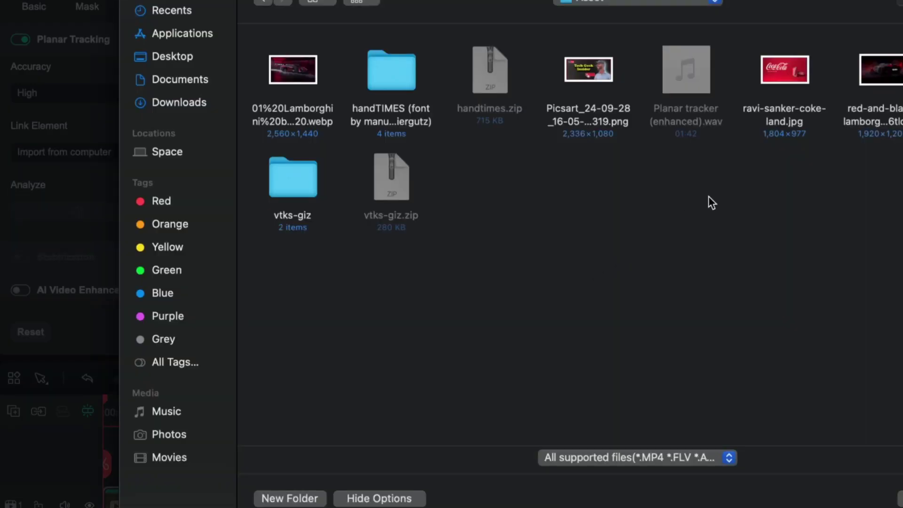
{"action": "double_click", "coordinate": [780, 75]}
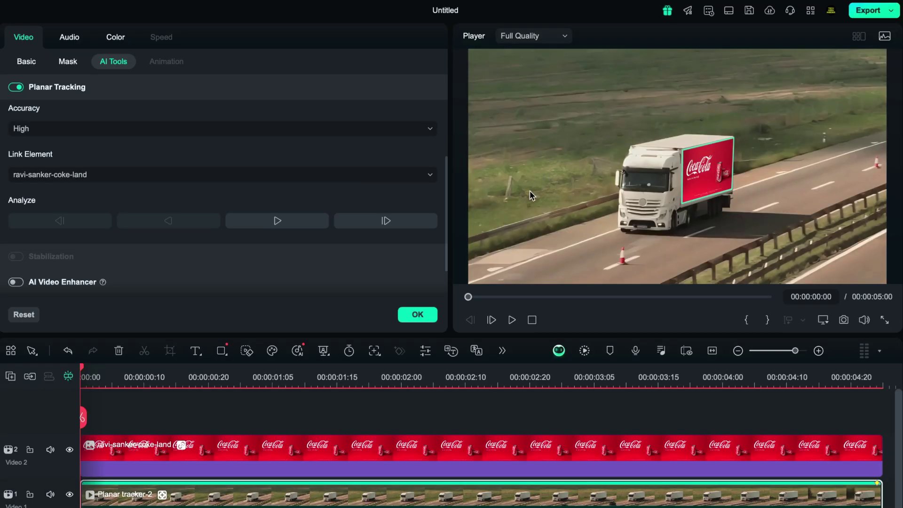
{"action": "left_click", "coordinate": [511, 320]}
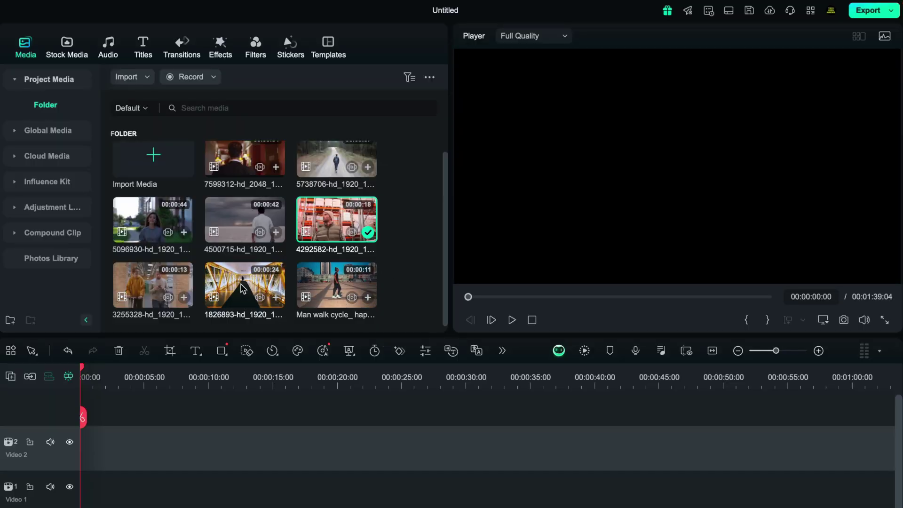
- Put the walkway clip on Video 1, the warehouse clip on Video 2, and expand its AI Portrait Cutout
{"action": "left_click_drag", "start_coordinate": [241, 287], "coordinate": [168, 492]}
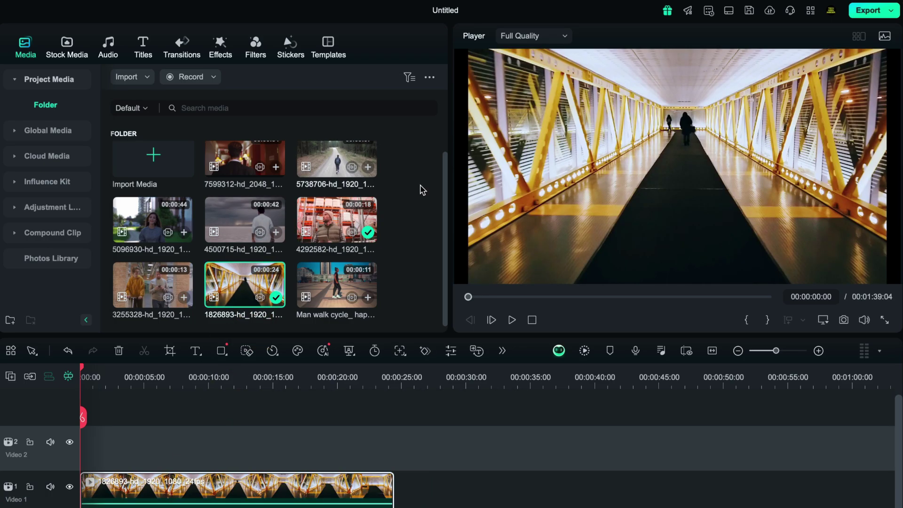
{"action": "left_click_drag", "start_coordinate": [356, 239], "coordinate": [72, 446]}
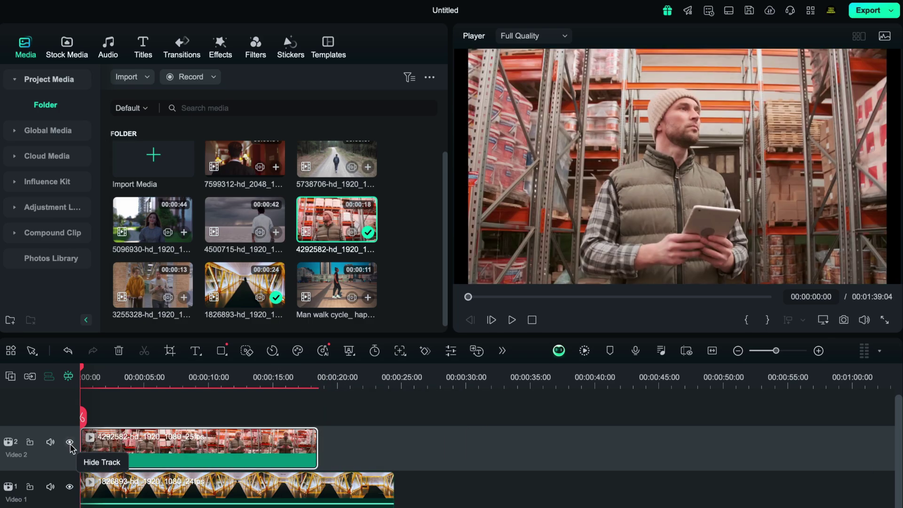
{"action": "left_click", "coordinate": [151, 450]}
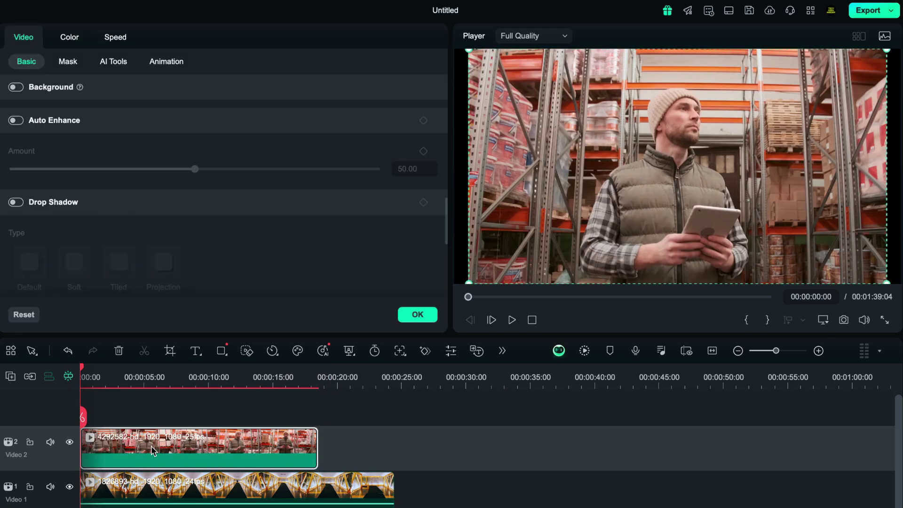
{"action": "left_click", "coordinate": [105, 60]}
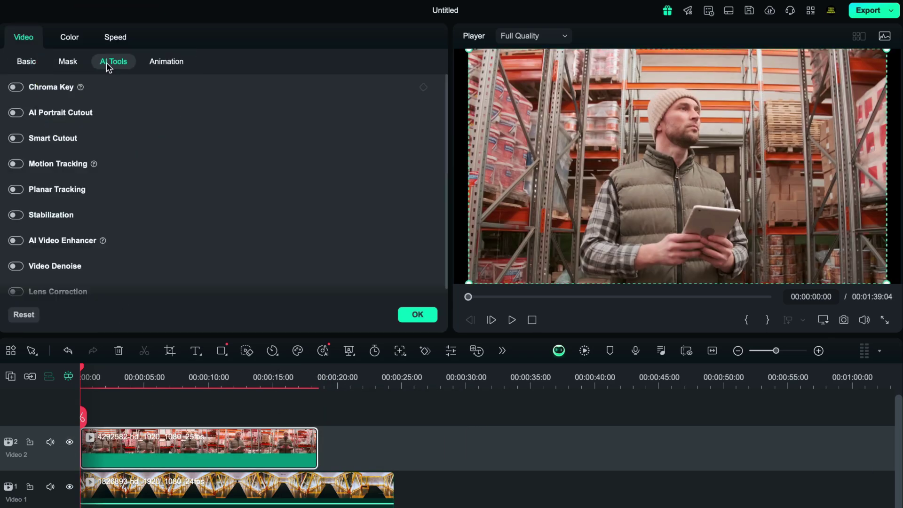
{"action": "left_click", "coordinate": [46, 112]}
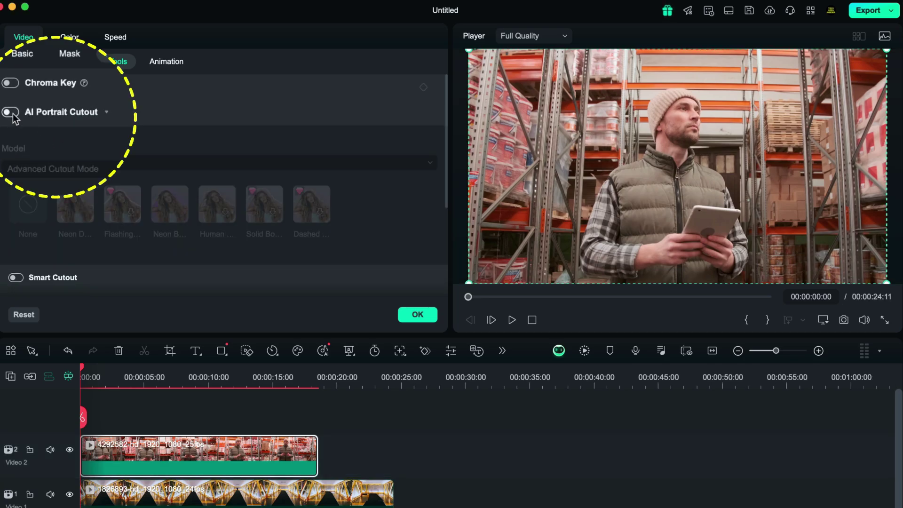